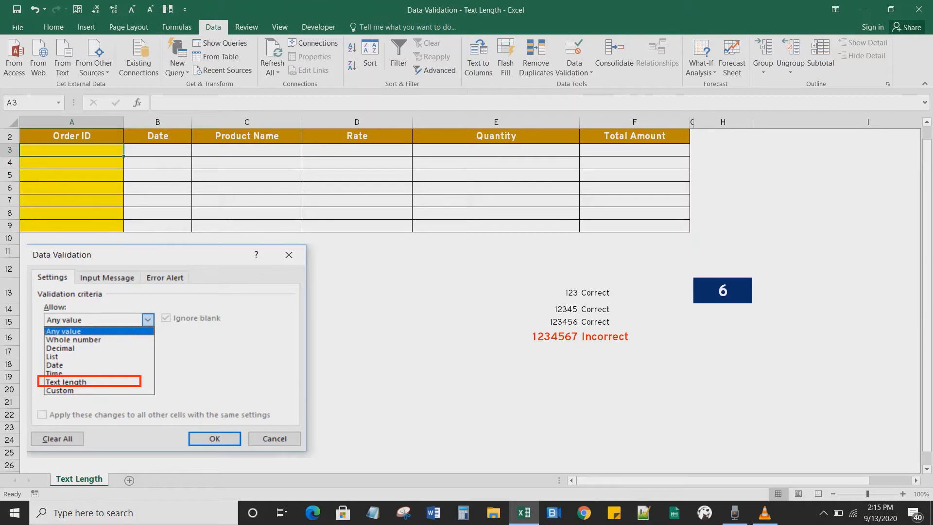
# - Examine the order table's Order ID column and the sample IDs marked Correct or Incorrect below the table
pyautogui.moveTo(72, 137); pyautogui.dragTo(692, 226)
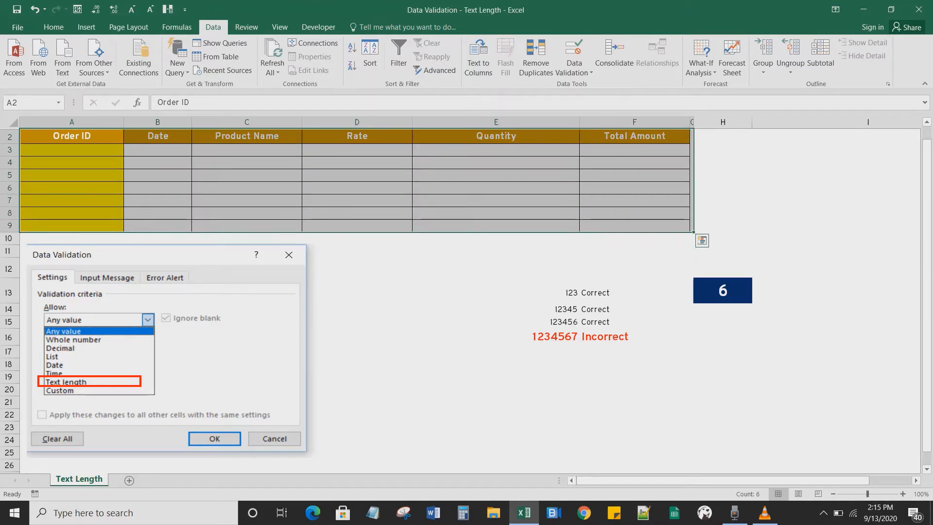
pyautogui.click(71, 136)
pyautogui.moveTo(72, 137); pyautogui.dragTo(72, 225)
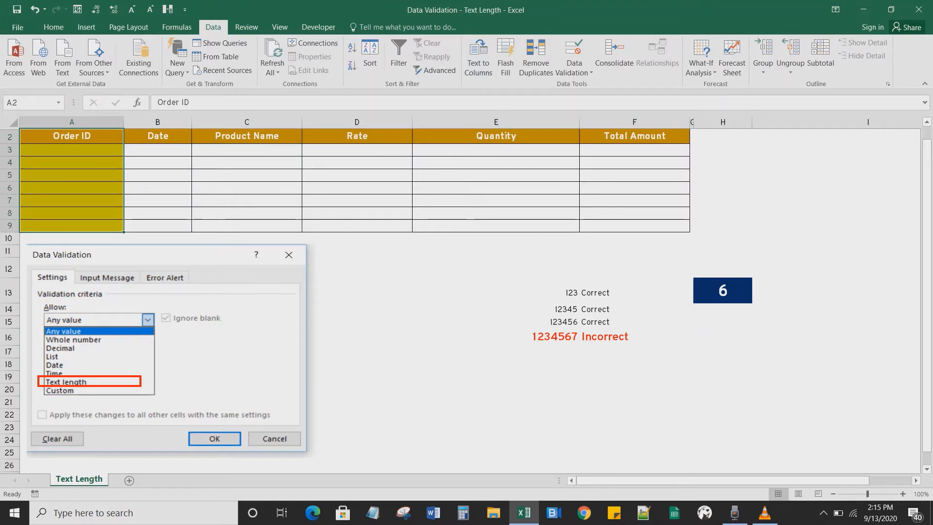
pyautogui.click(72, 150)
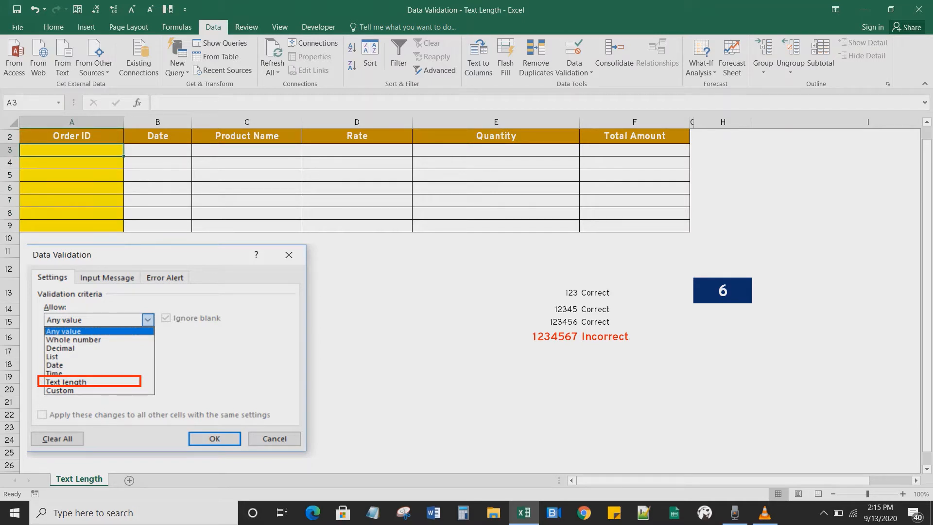
pyautogui.press('Down')
pyautogui.press('Down')
pyautogui.press('Down')
pyautogui.press('Down')
pyautogui.press('Down')
pyautogui.press('Up')
pyautogui.press('Up')
pyautogui.press('Up')
pyautogui.press('Up')
pyautogui.press('Up')
pyautogui.click(496, 309)
pyautogui.click(496, 322)
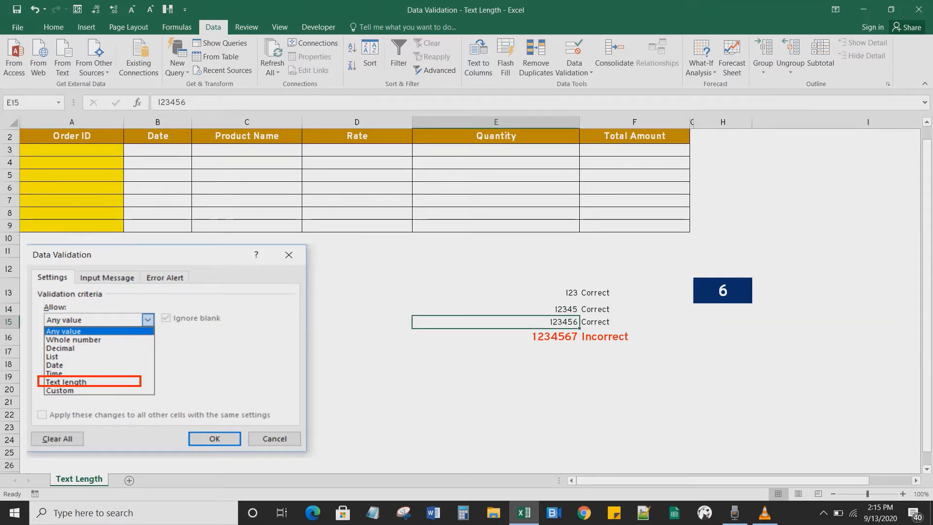
pyautogui.click(495, 337)
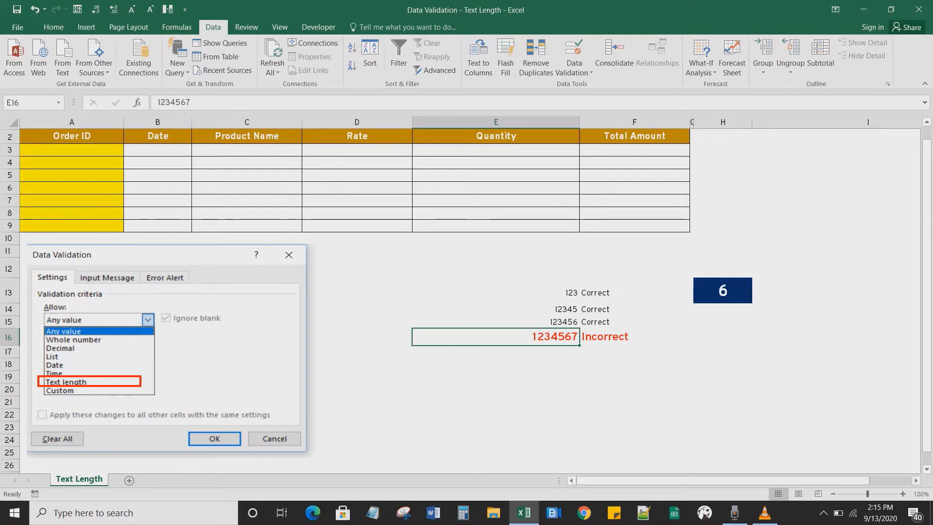
pyautogui.press('Up')
pyautogui.press('Up')
pyautogui.press('Up')
pyautogui.press('Up')
pyautogui.press('Up')
pyautogui.press('Up')
pyautogui.press('Up')
pyautogui.press('Up')
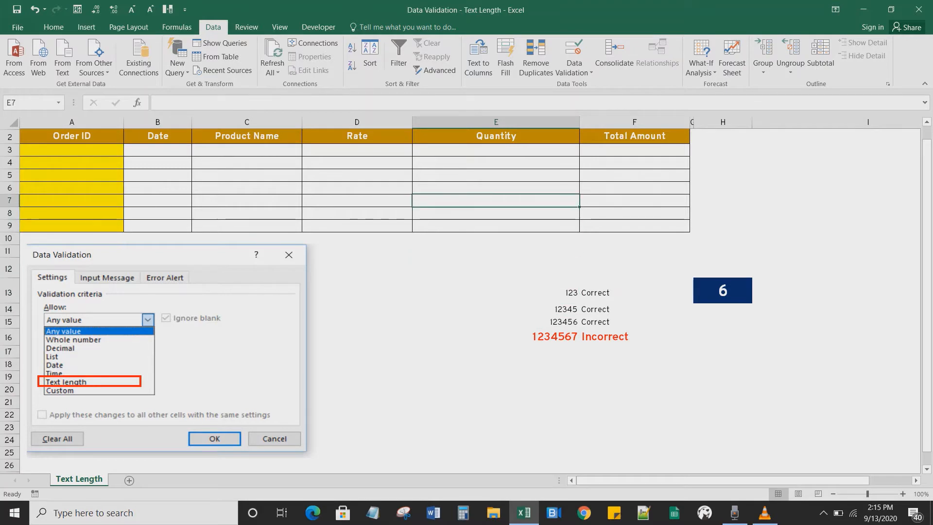
pyautogui.press('Left')
pyautogui.press('Left')
pyautogui.press('Left')
pyautogui.press('Left')
pyautogui.press('Up')
pyautogui.press('Up')
pyautogui.press('Up')
pyautogui.press('Up')
pyautogui.press('Up')
pyautogui.press('Up')
pyautogui.hotkey('shift', 'Down')
pyautogui.hotkey('shift', 'Down')
pyautogui.hotkey('shift', 'Down')
pyautogui.hotkey('shift', 'Down')
pyautogui.hotkey('shift', 'Down')
pyautogui.hotkey('shift', 'Down')
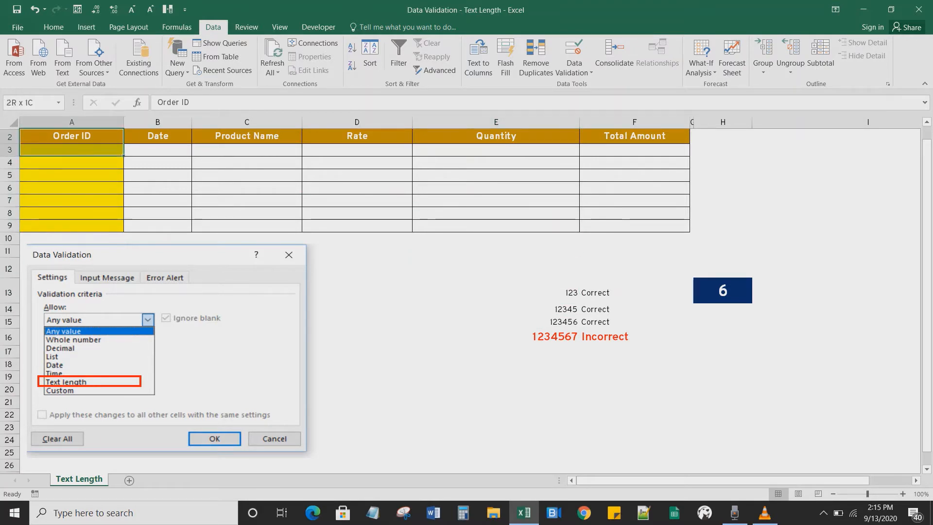
pyautogui.hotkey('shift', 'Right')
pyautogui.hotkey('shift', 'Right')
pyautogui.hotkey('shift', 'Right')
pyautogui.hotkey('shift', 'Right')
pyautogui.hotkey('shift', 'Right')
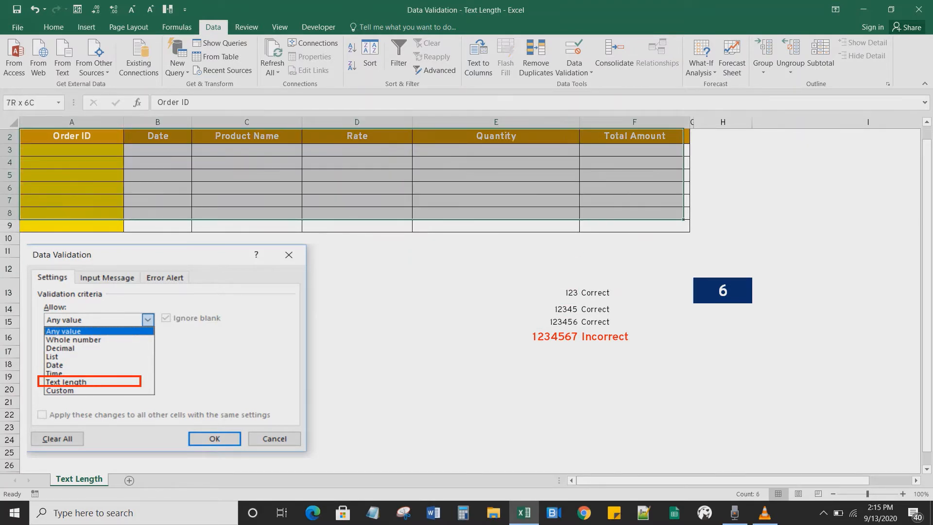
pyautogui.hotkey('shift', 'Right')
pyautogui.hotkey('shift', 'Left')
pyautogui.hotkey('shift', 'Down')
pyautogui.hotkey('shift', 'Down')
pyautogui.hotkey('shift', 'Down')
pyautogui.hotkey('shift', 'Down')
pyautogui.hotkey('shift', 'Down')
pyautogui.hotkey('shift', 'Down')
pyautogui.hotkey('shift', 'Down')
pyautogui.hotkey('shift', 'Down')
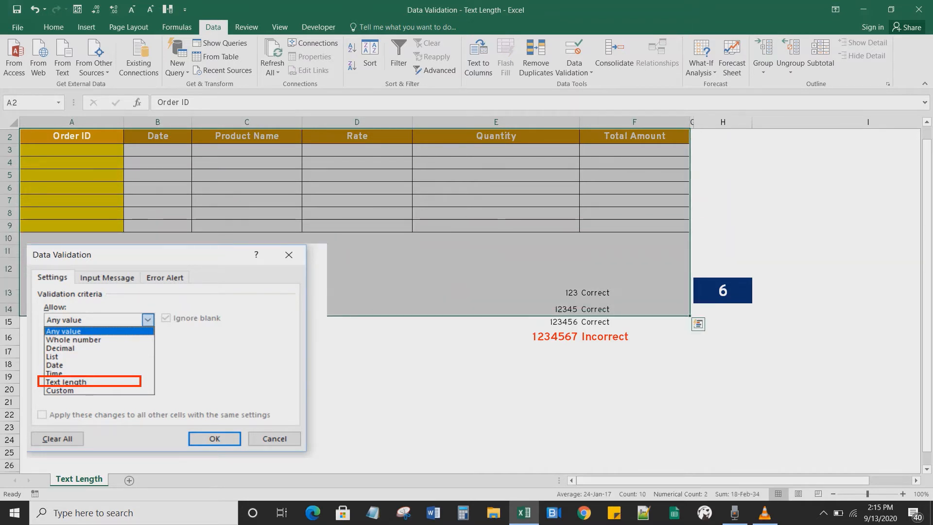
pyautogui.press('Left')
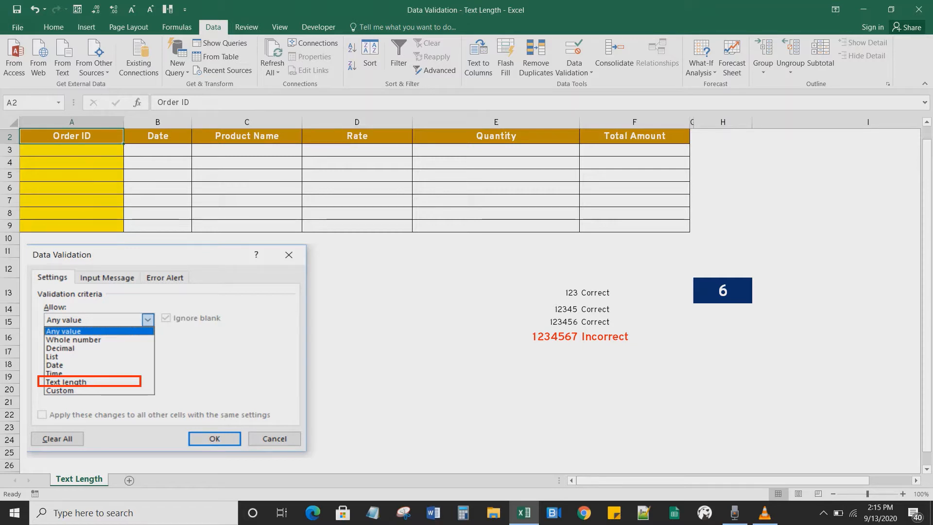
# - Open the data validation settings for the empty Order ID cells A3:A9
pyautogui.click(71, 149)
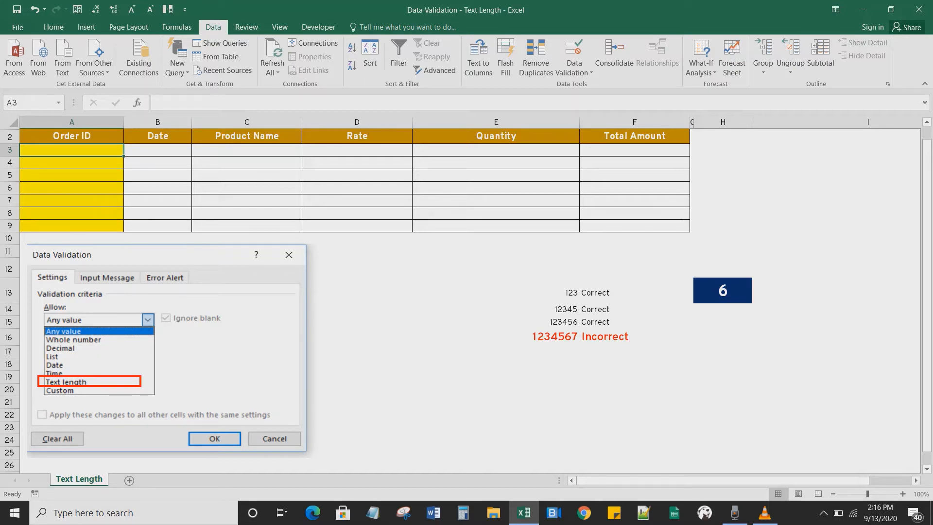
pyautogui.hotkey('shift', 'Down')
pyautogui.hotkey('shift', 'Down')
pyautogui.hotkey('shift', 'Down')
pyautogui.hotkey('shift', 'Down')
pyautogui.hotkey('shift', 'Down')
pyautogui.hotkey('shift', 'Down')
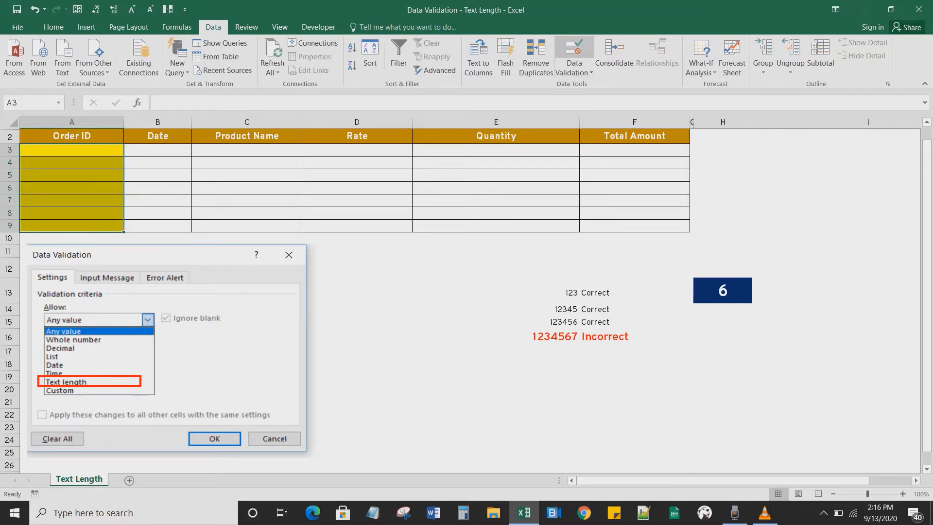
pyautogui.click(574, 51)
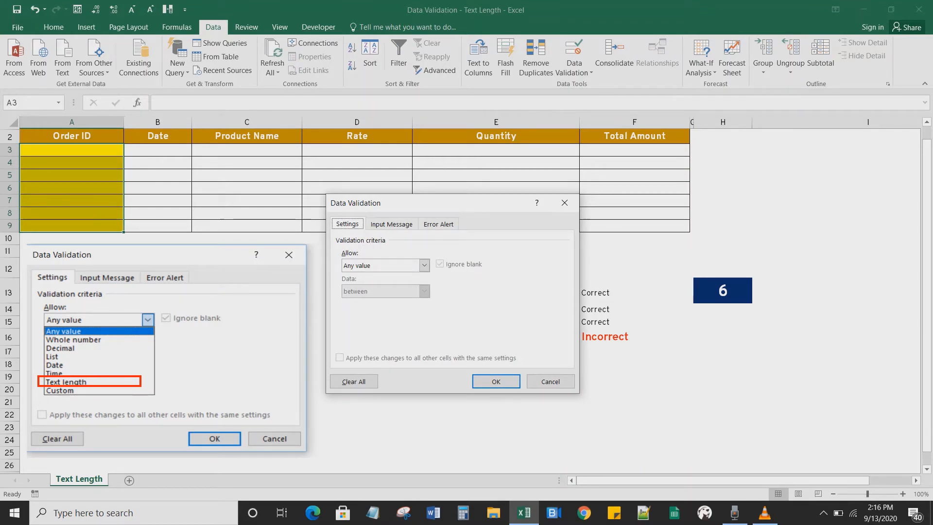
# - Set the validation criteria to allow Text length with the condition less than or equal to
pyautogui.click(424, 266)
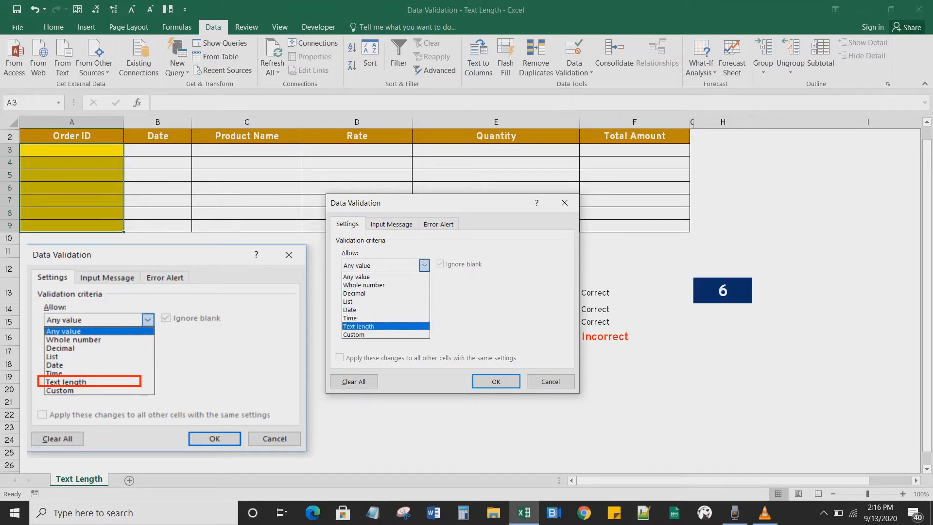
pyautogui.click(359, 326)
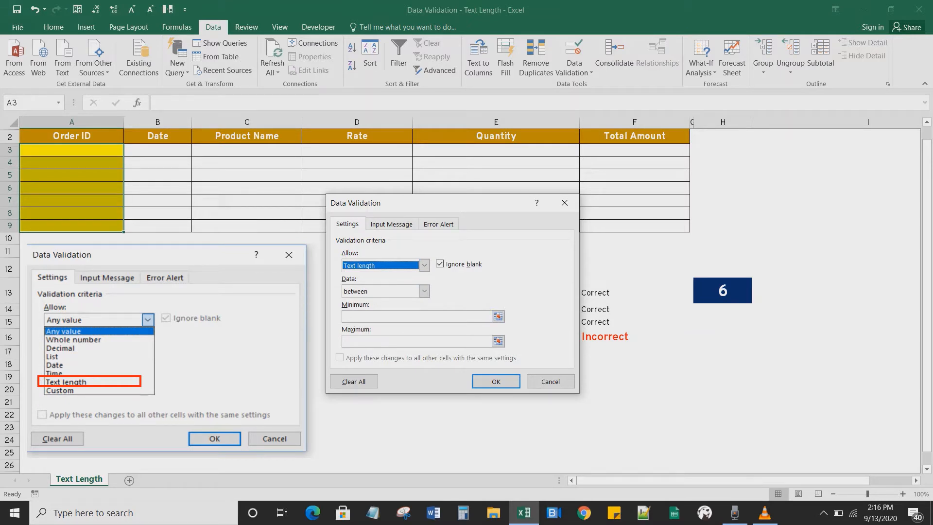
pyautogui.click(423, 291)
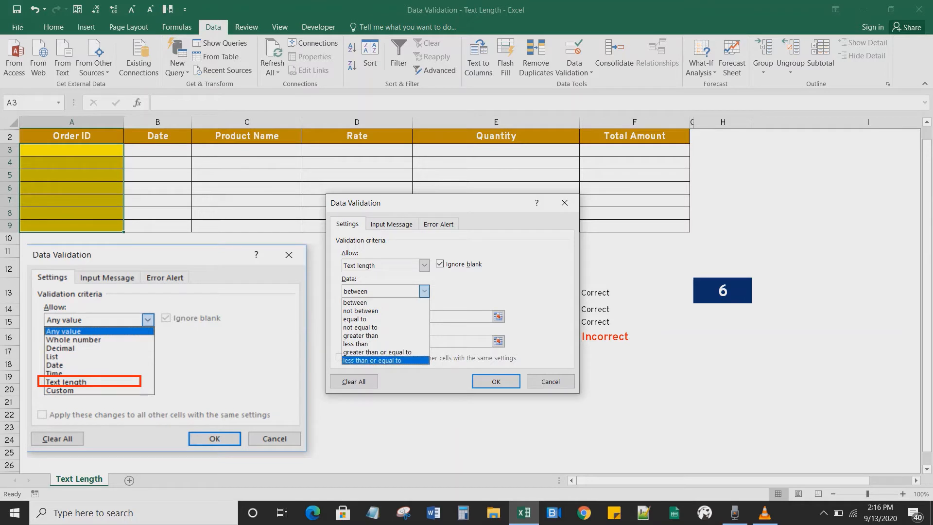
pyautogui.click(373, 360)
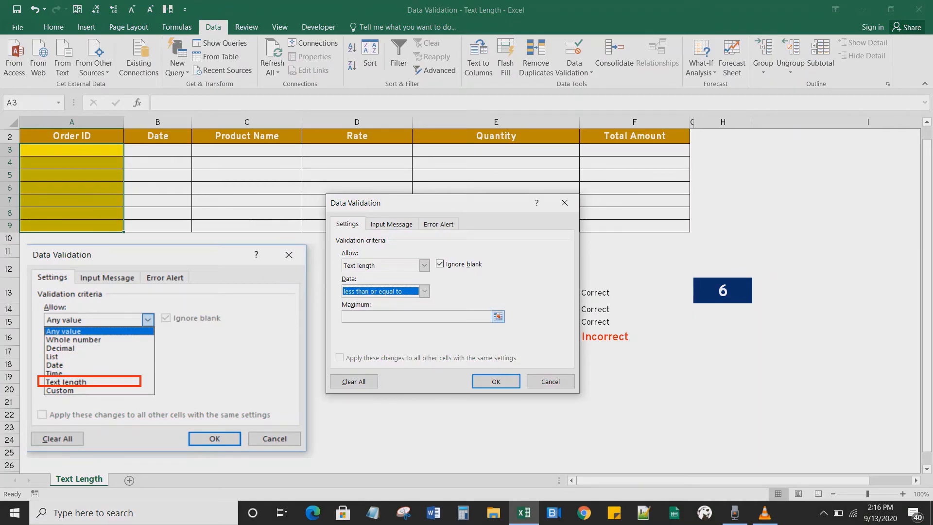
pyautogui.click(416, 316)
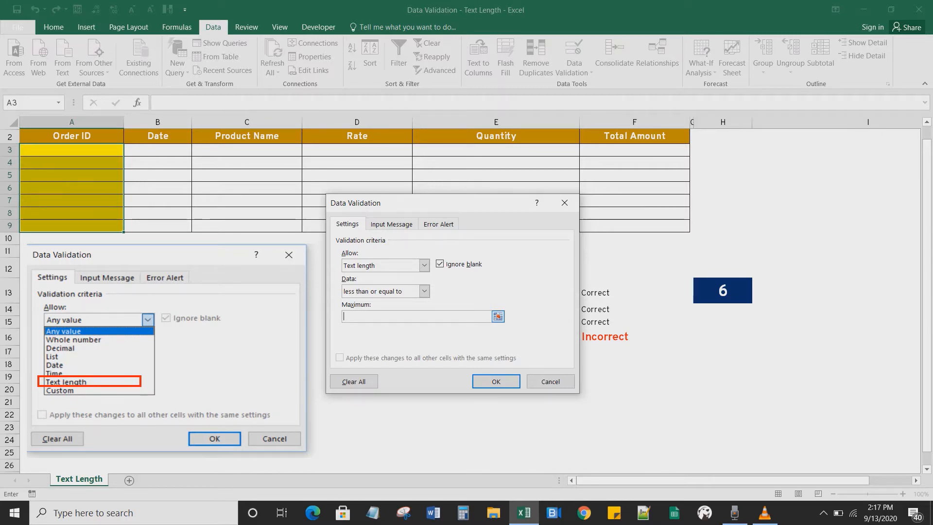
pyautogui.write('6')
pyautogui.click(498, 317)
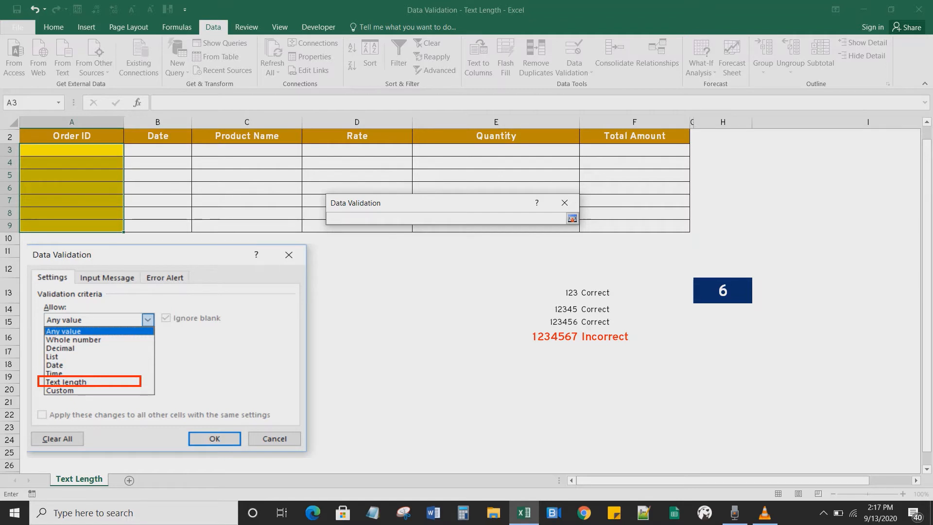
pyautogui.click(722, 290)
pyautogui.press('Return')
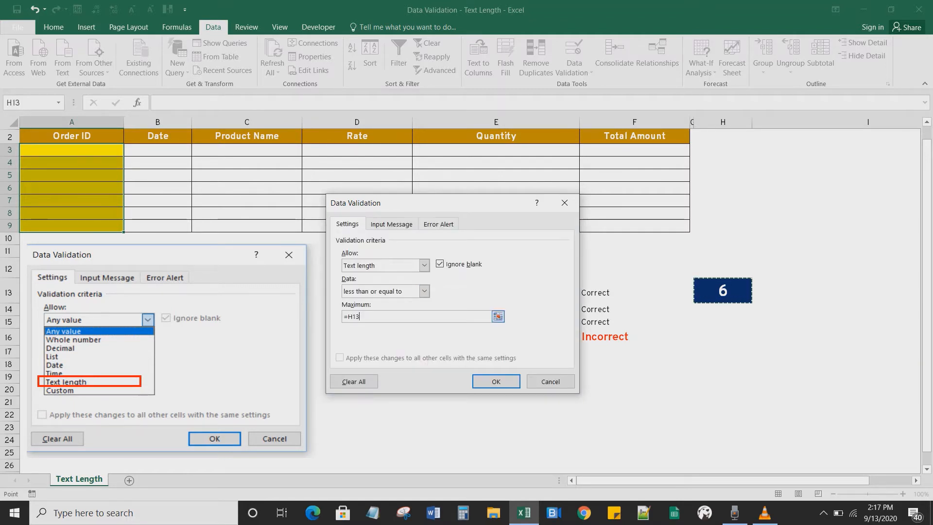
pyautogui.doubleClick(352, 316)
pyautogui.press('BackSpace')
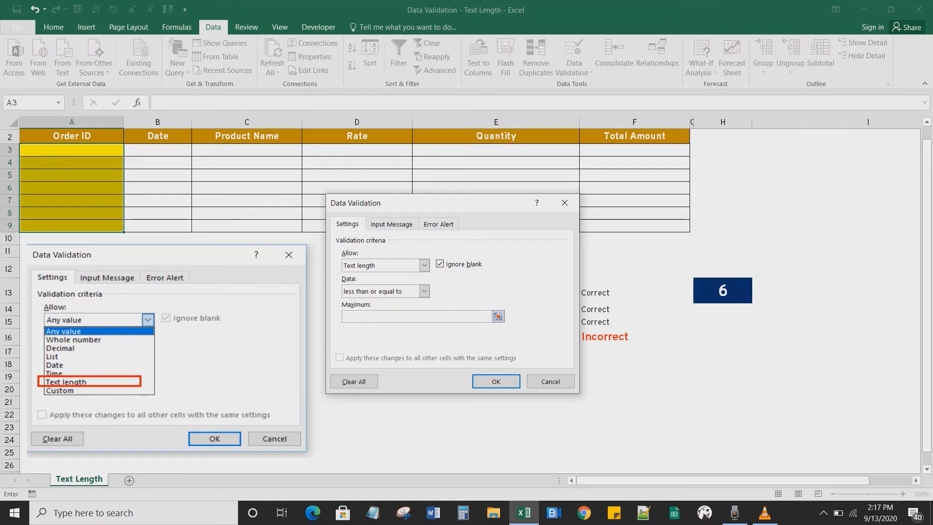
# - Set the maximum text length to 6, review the input message and error alert options, and apply the validation rule
pyautogui.write('6')
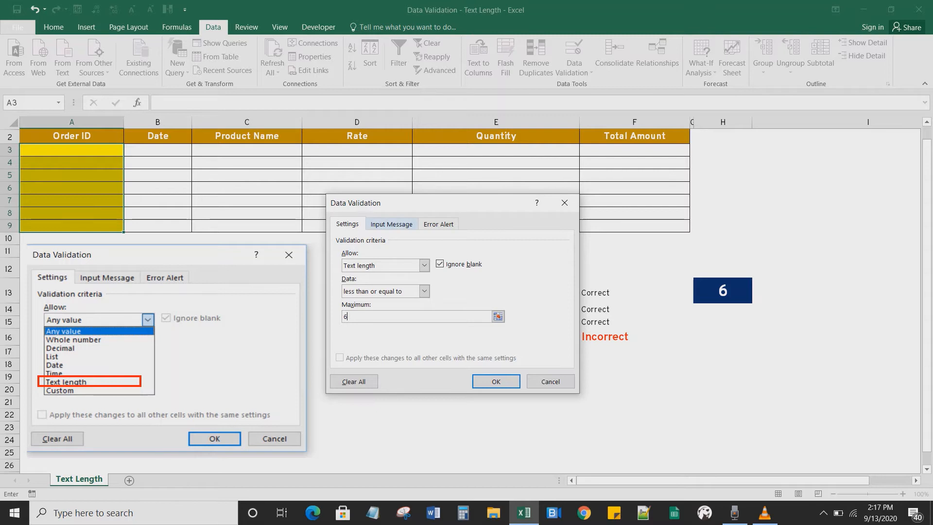
pyautogui.click(392, 224)
pyautogui.click(438, 224)
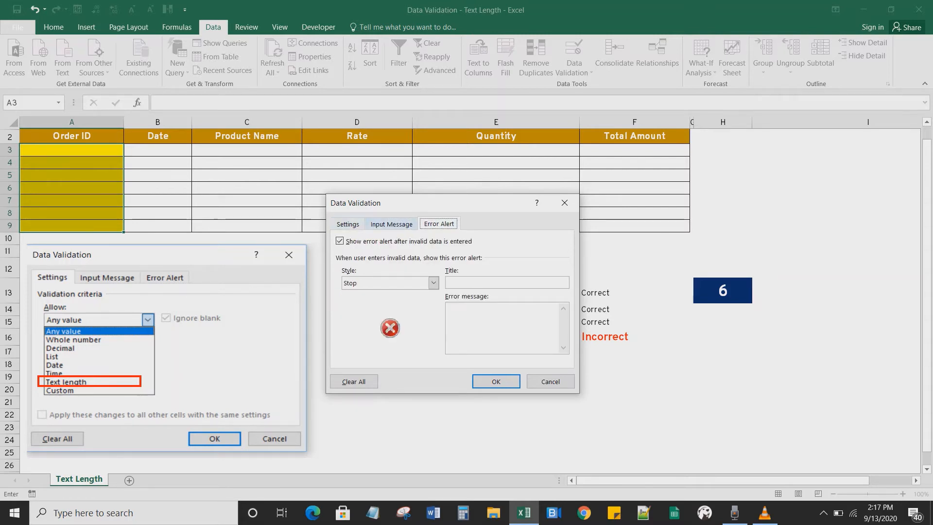
pyautogui.click(391, 224)
pyautogui.click(348, 224)
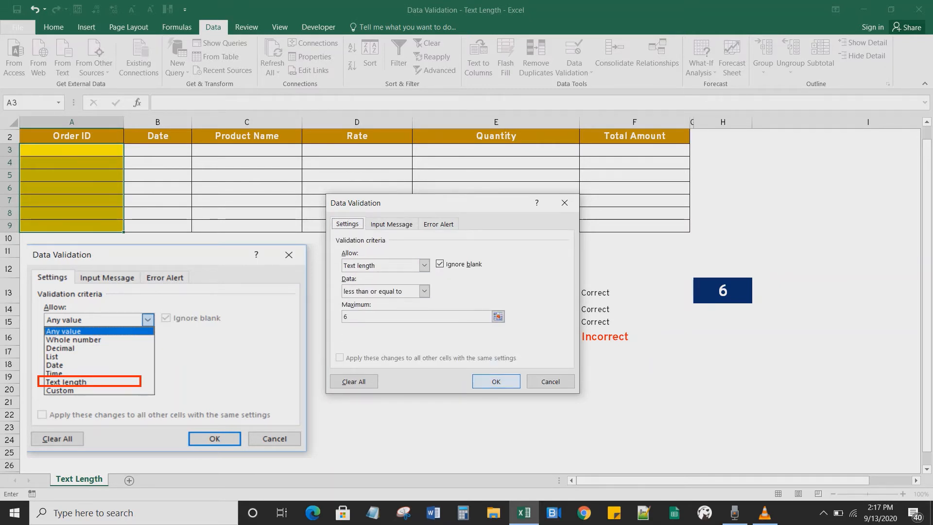
pyautogui.click(496, 381)
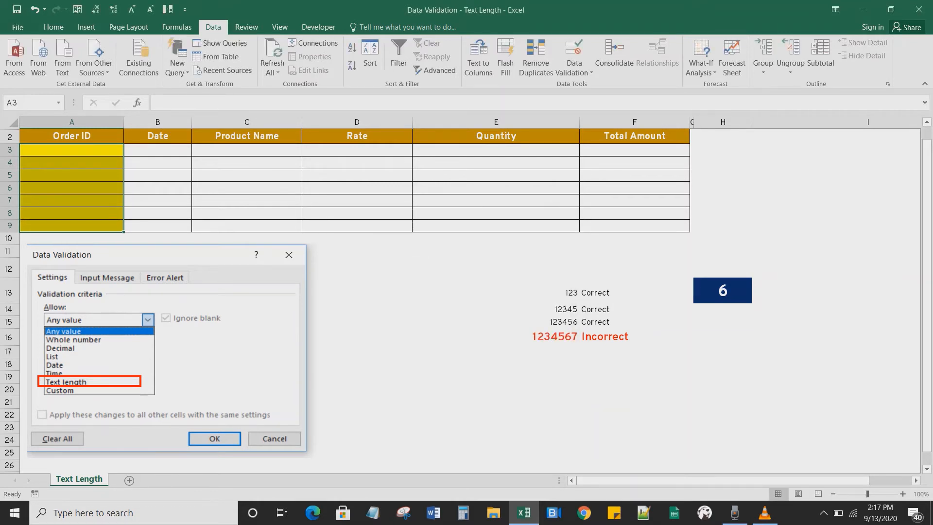
# - Enter sample order IDs of three, five and six digits in cells A3, A4 and A5 respectively
pyautogui.click(72, 162)
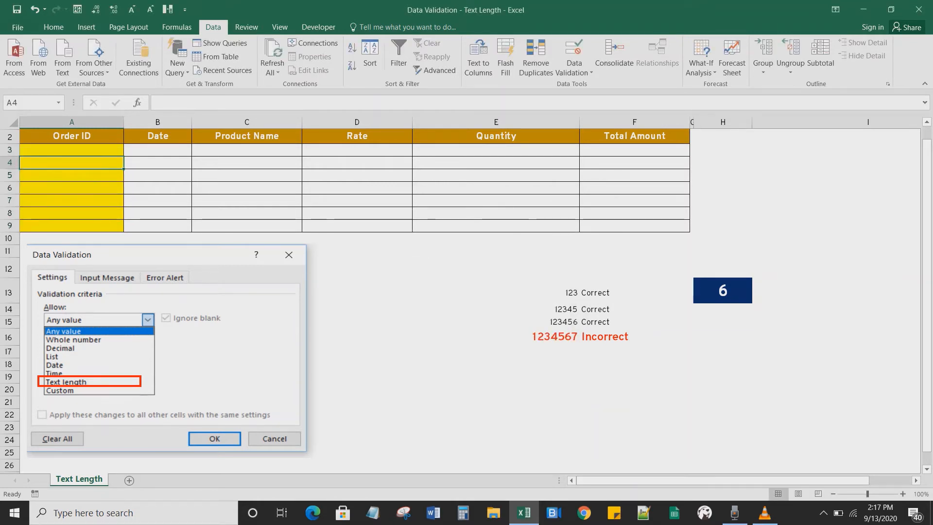
pyautogui.click(72, 150)
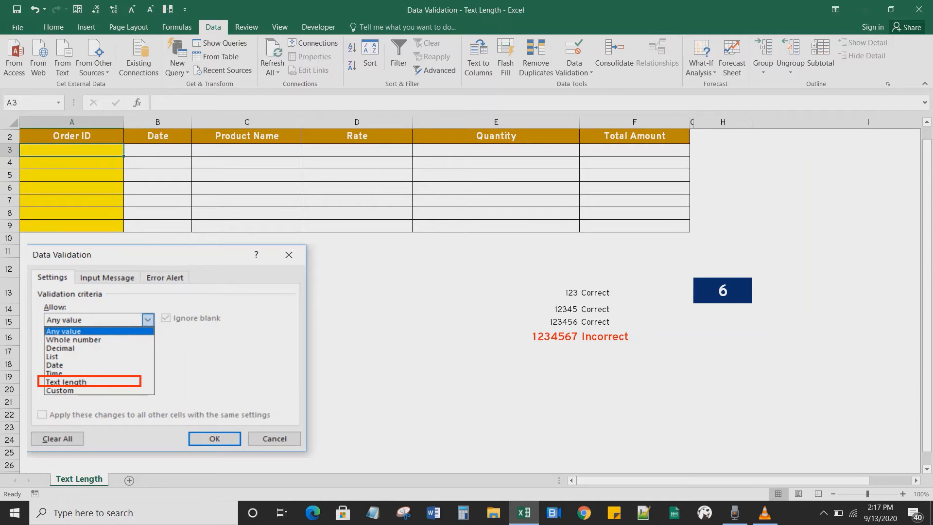
pyautogui.write('123')
pyautogui.press('Return')
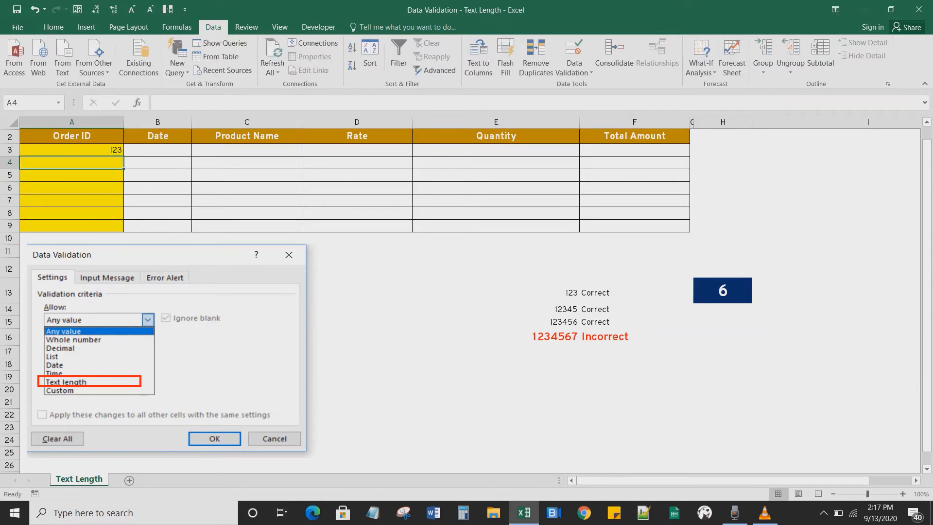
pyautogui.write('12345')
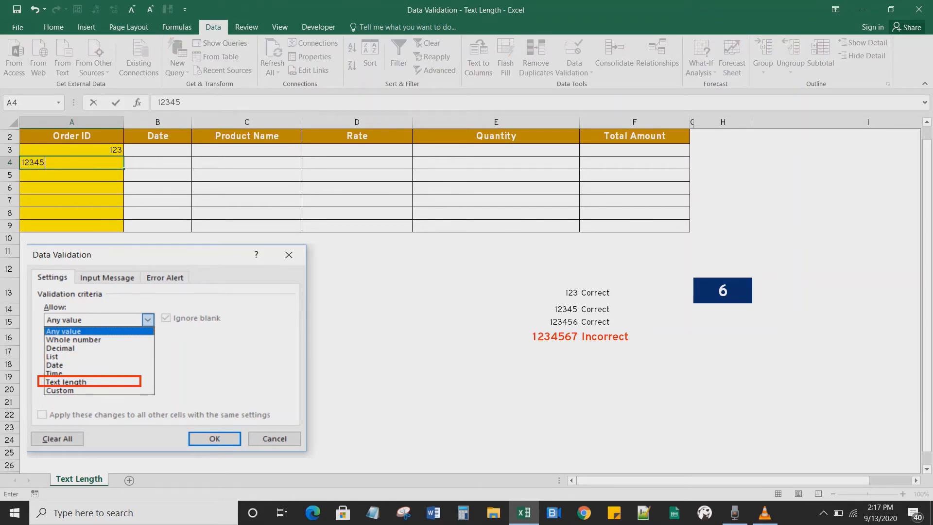
pyautogui.hotkey('ctrl', 'Return')
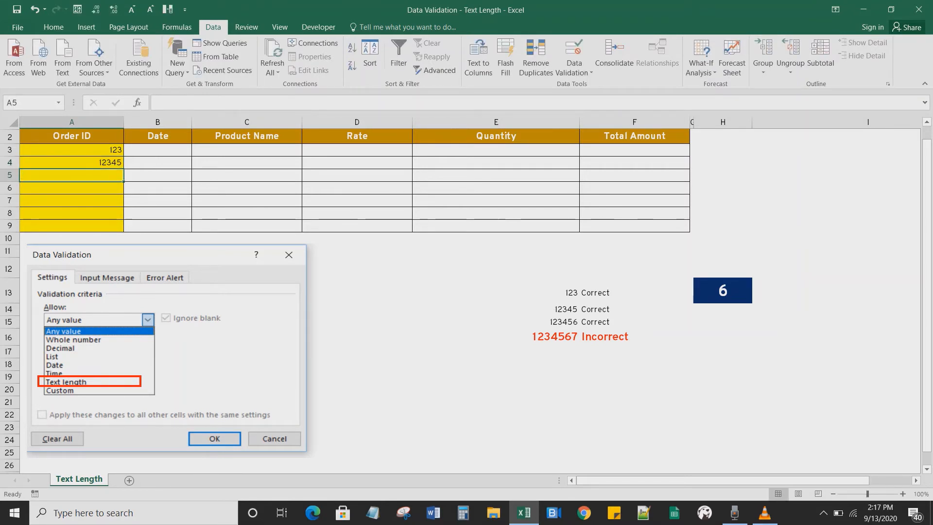
pyautogui.write('1')
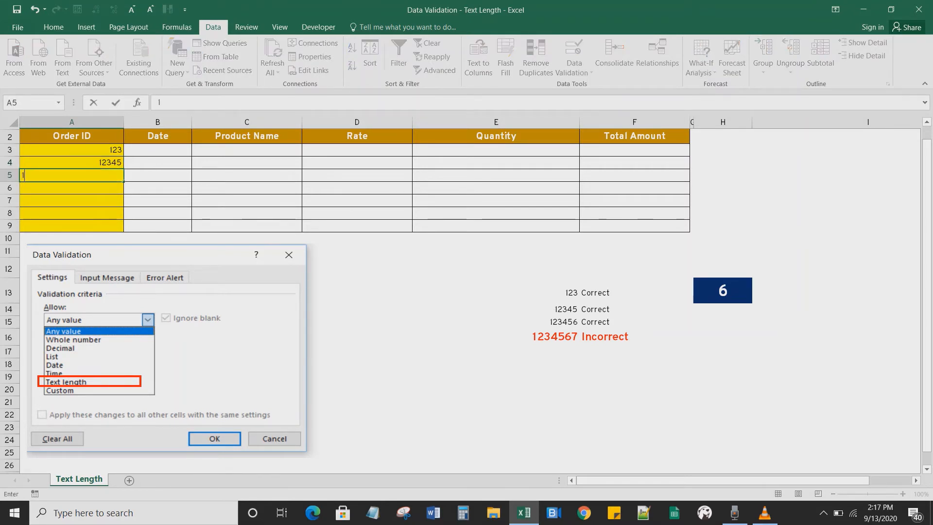
pyautogui.write('23456')
pyautogui.hotkey('ctrl', 'Return')
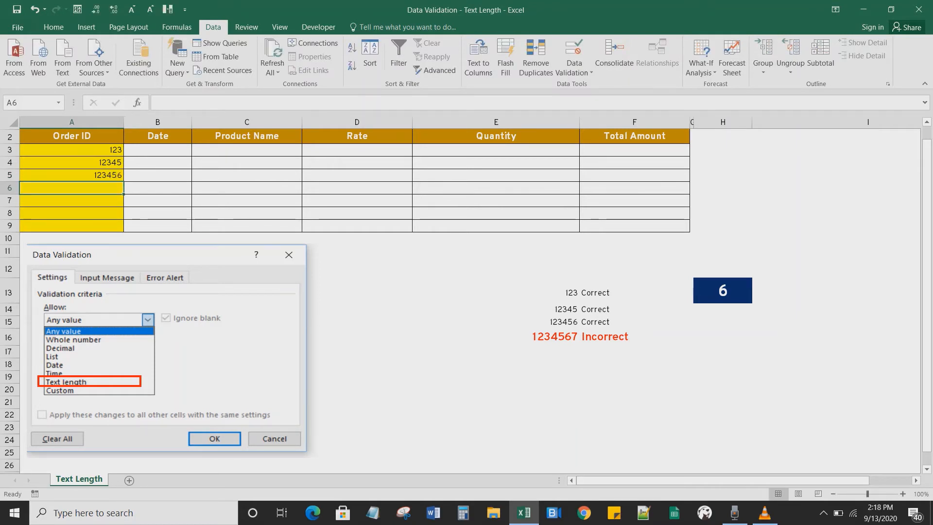
# - Try to enter a seven-digit order ID in cell A6 to test the length limit, and cancel the entry
pyautogui.write('12')
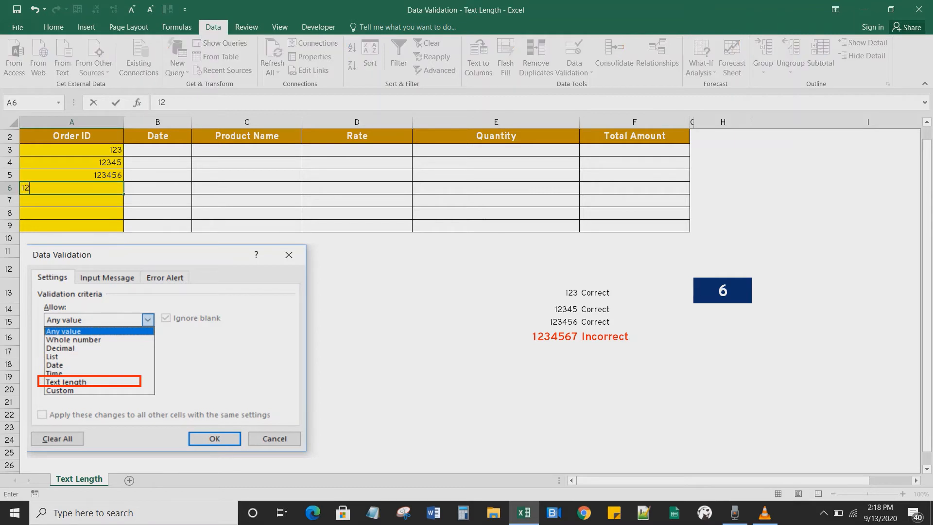
pyautogui.write('34567')
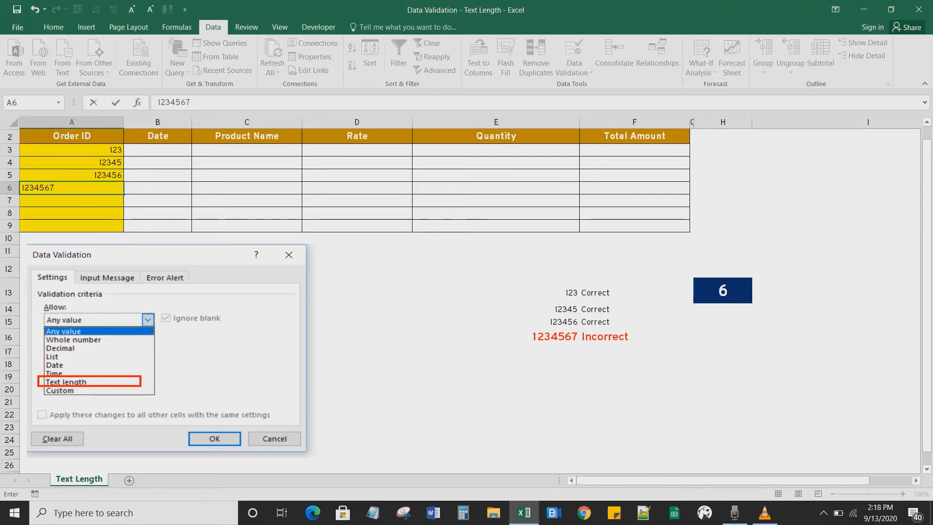
pyautogui.press('Return')
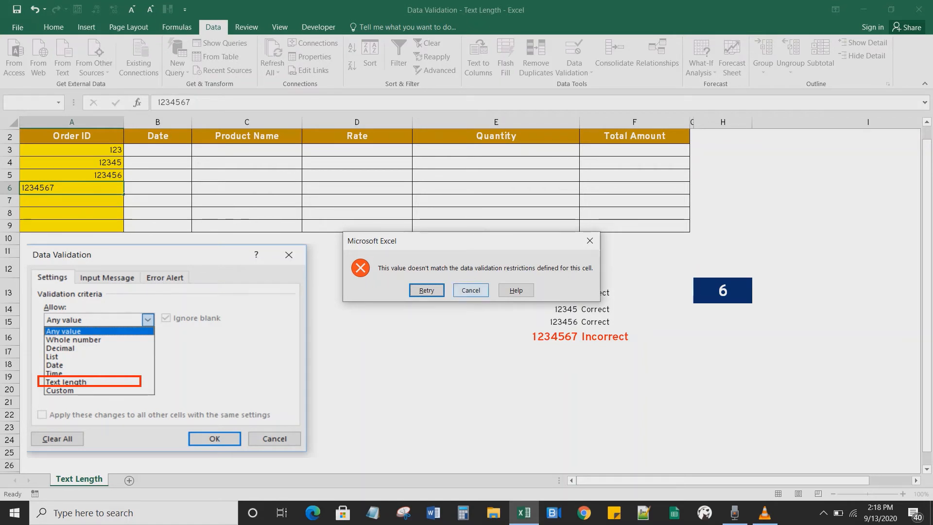
pyautogui.click(471, 290)
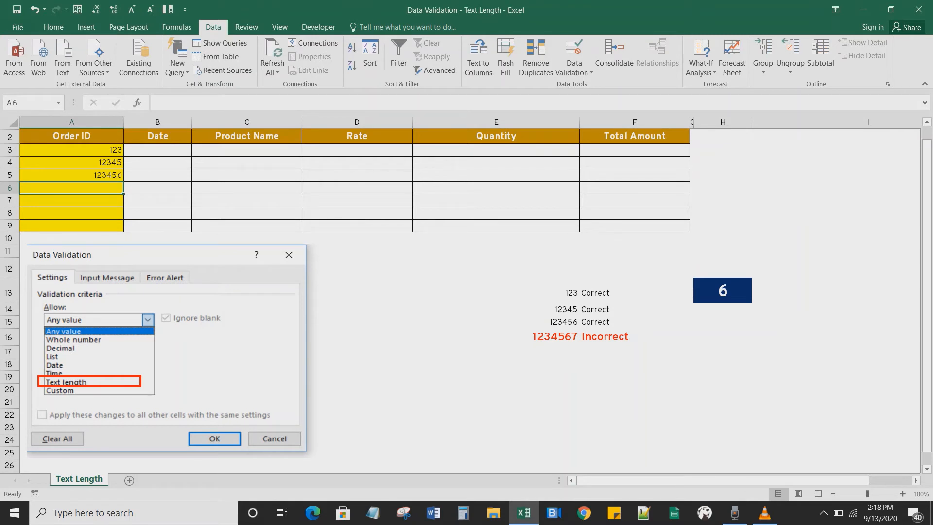
pyautogui.press('Up')
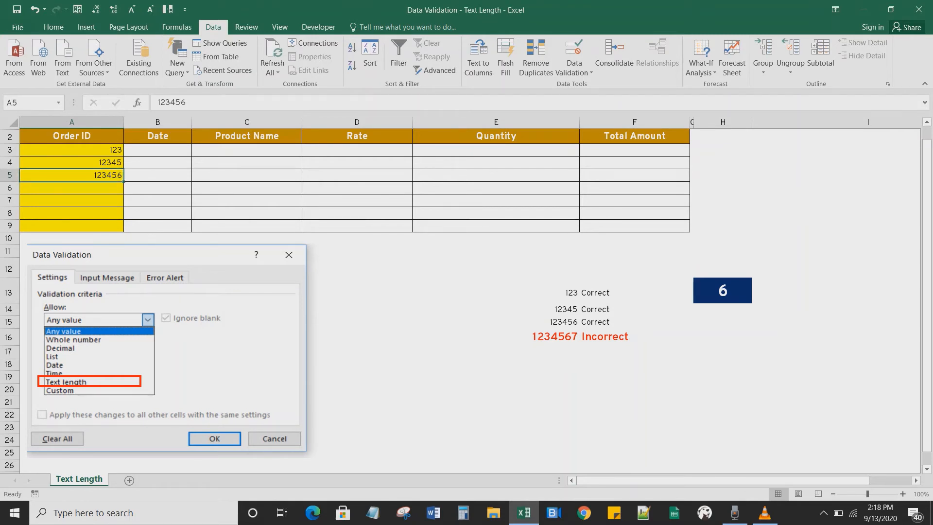
pyautogui.press('Down')
pyautogui.press('Down')
pyautogui.press('Down')
pyautogui.press('Down')
pyautogui.press('Up')
pyautogui.press('Up')
pyautogui.press('Up')
pyautogui.press('Up')
pyautogui.press('Up')
pyautogui.press('Up')
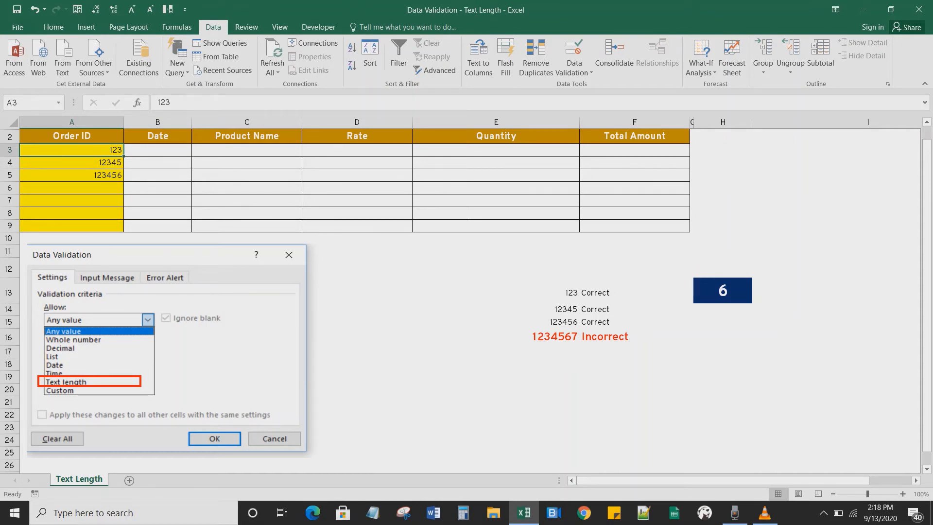
pyautogui.press('Down')
pyautogui.press('Down')
pyautogui.press('Down')
pyautogui.press('Up')
pyautogui.press('Up')
pyautogui.press('Up')
pyautogui.hotkey('shift', 'Down')
pyautogui.hotkey('shift', 'Up')
# - Add an input message to the validation of cells A3:A9, titled "Text Length less than 6" with the text "Order Id <= 6"
pyautogui.moveTo(73, 149); pyautogui.dragTo(73, 225)
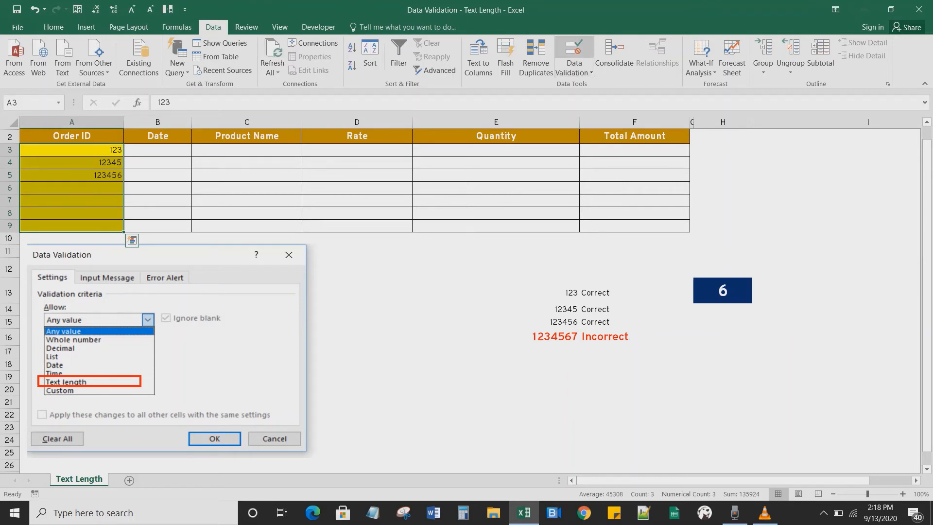
pyautogui.click(574, 54)
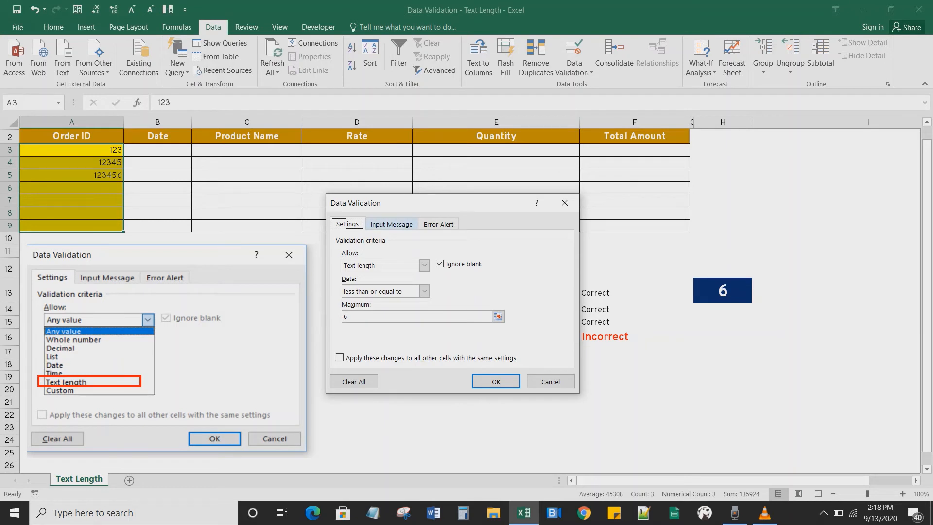
pyautogui.click(391, 224)
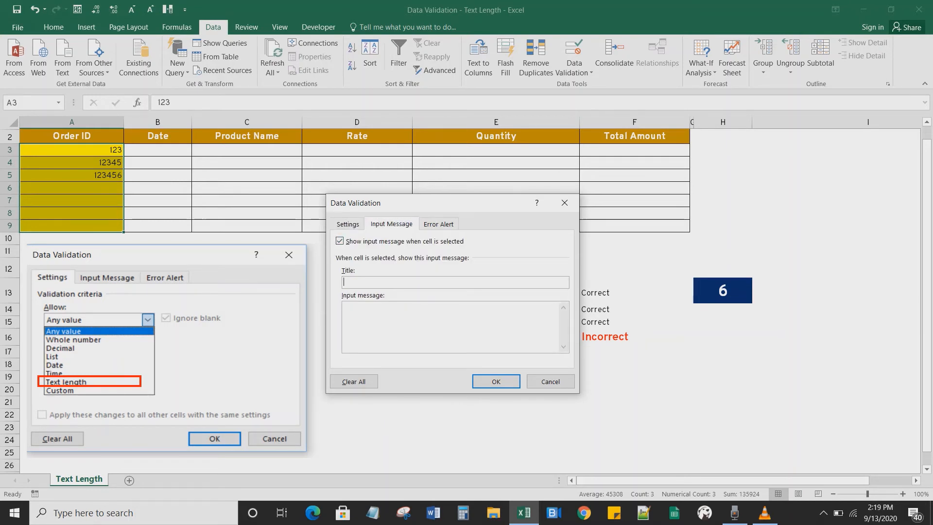
pyautogui.write('Te')
pyautogui.write('xt Lentth')
pyautogui.write(' less than 6')
pyautogui.write('g')
pyautogui.write('Order ')
pyautogui.write('Id')
pyautogui.write(' <= ')
pyautogui.write('6')
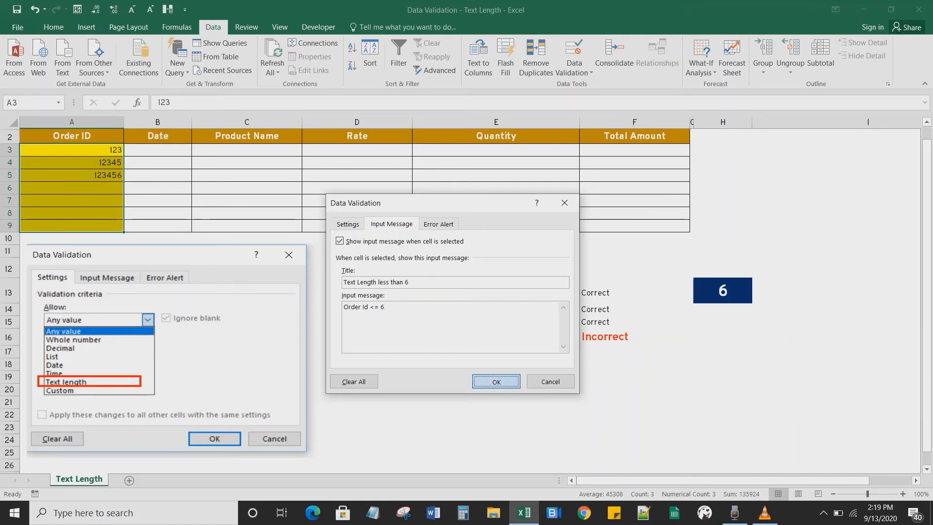
pyautogui.press('Return')
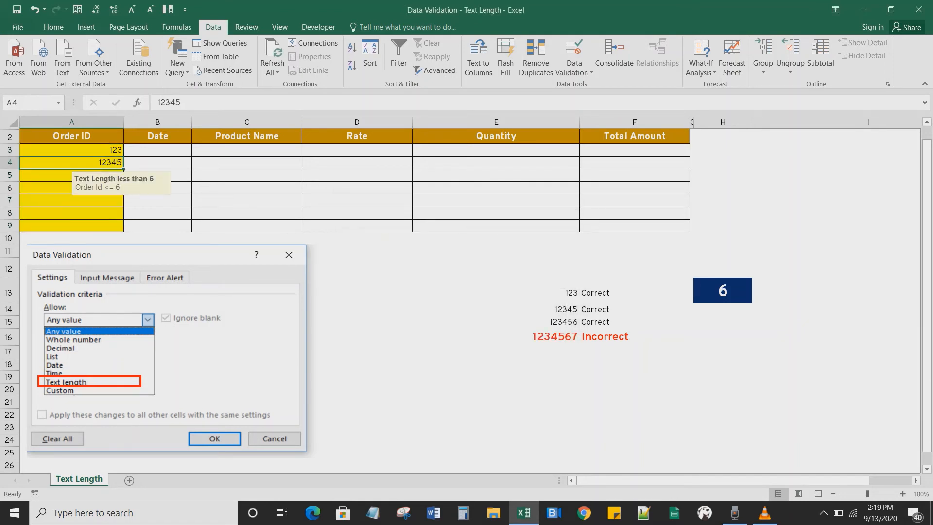
# - Examine the input message shown for the individual Order ID cells down to A9
pyautogui.click(71, 175)
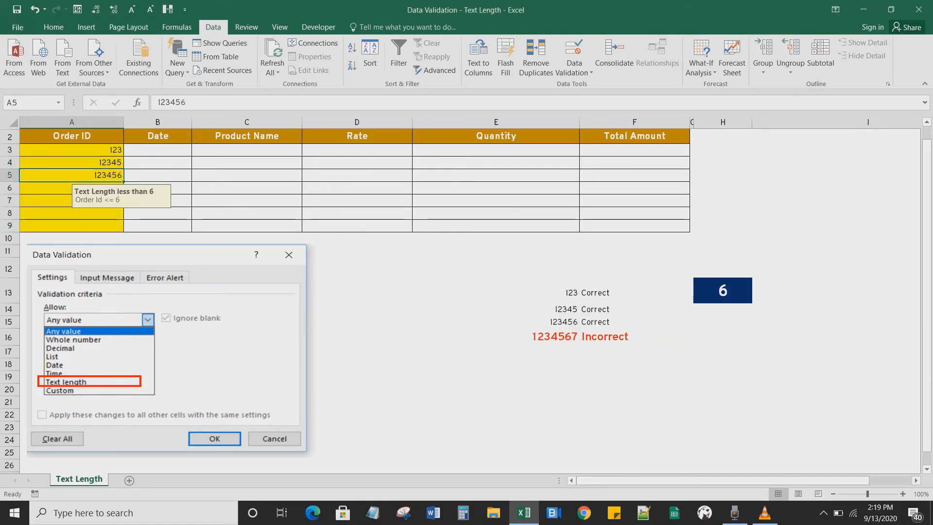
pyautogui.press('Return')
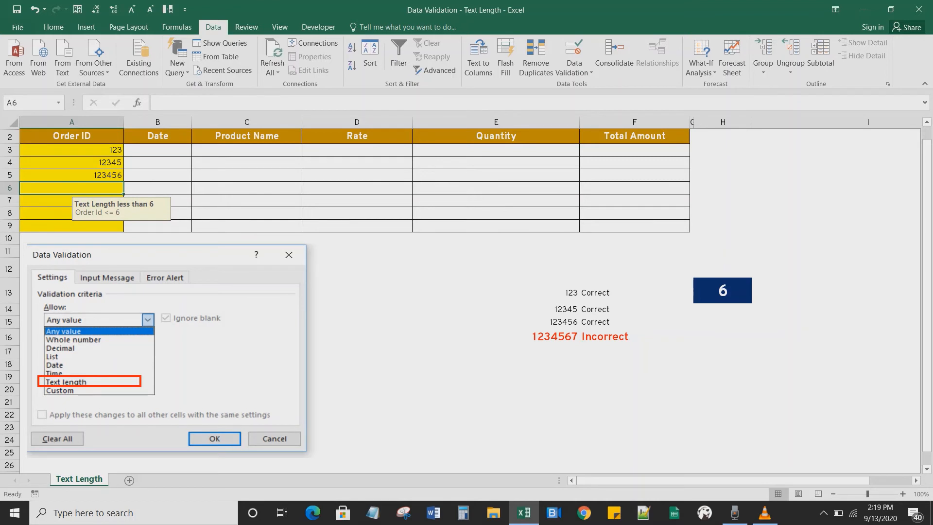
pyautogui.press('Return')
pyautogui.press('Return')
pyautogui.press('Return')
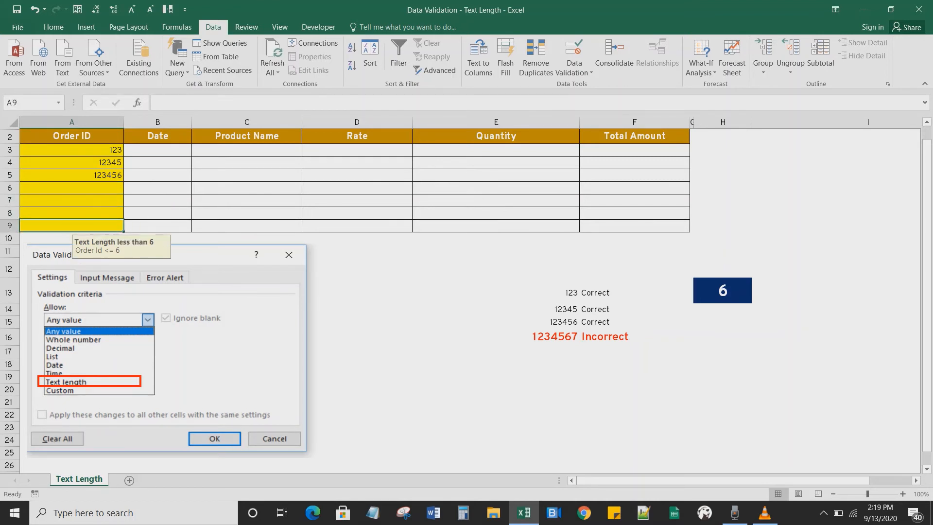
pyautogui.press('Up')
pyautogui.press('Up')
pyautogui.press('Up')
pyautogui.press('Up')
pyautogui.press('Up')
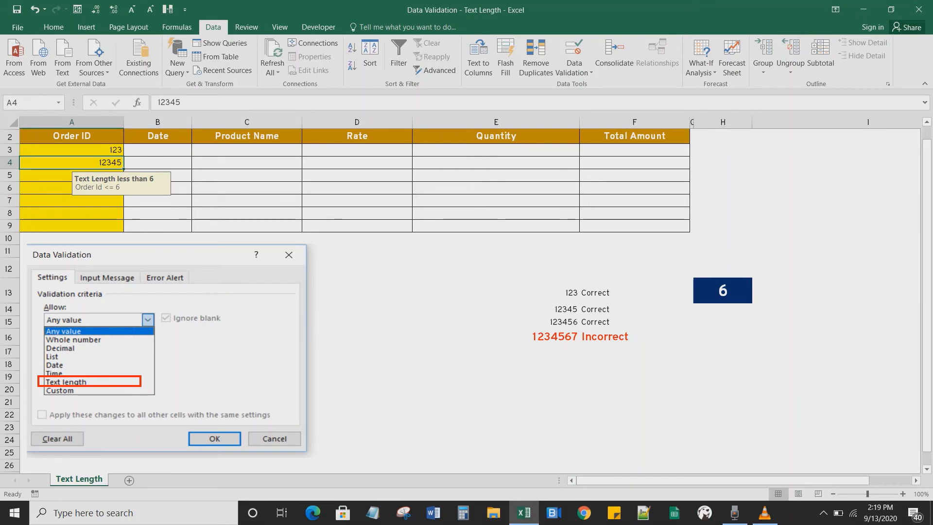
# - Try to enter an eight-digit order ID in cell A6 with the input message active, and cancel the entry
pyautogui.press('Down')
pyautogui.press('Down')
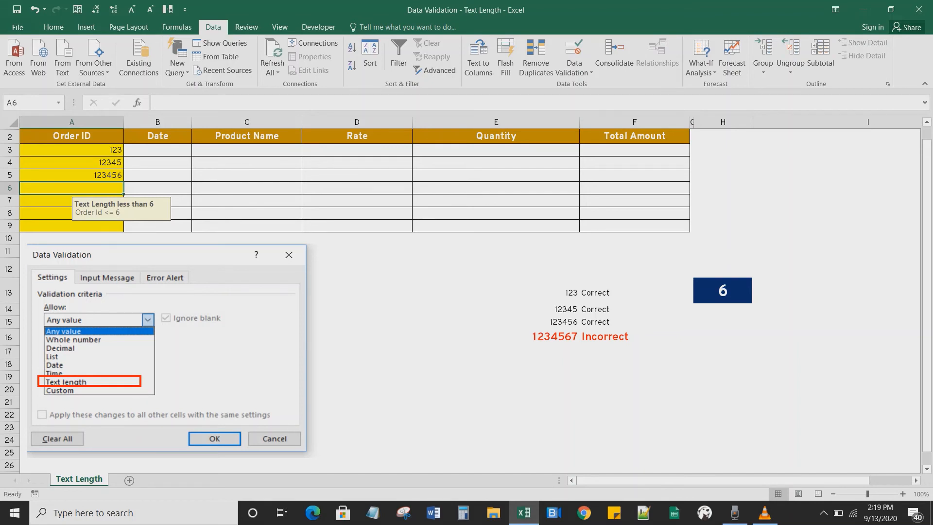
pyautogui.write('12345678')
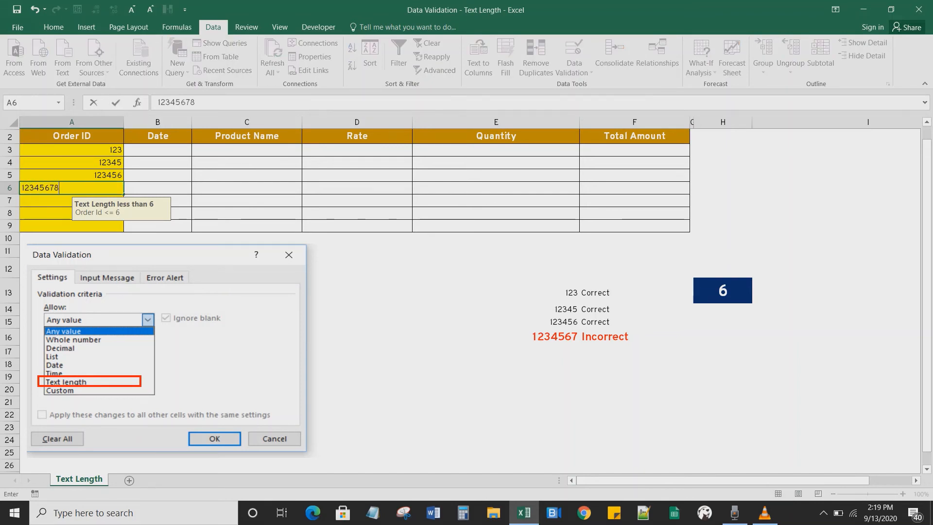
pyautogui.press('Return')
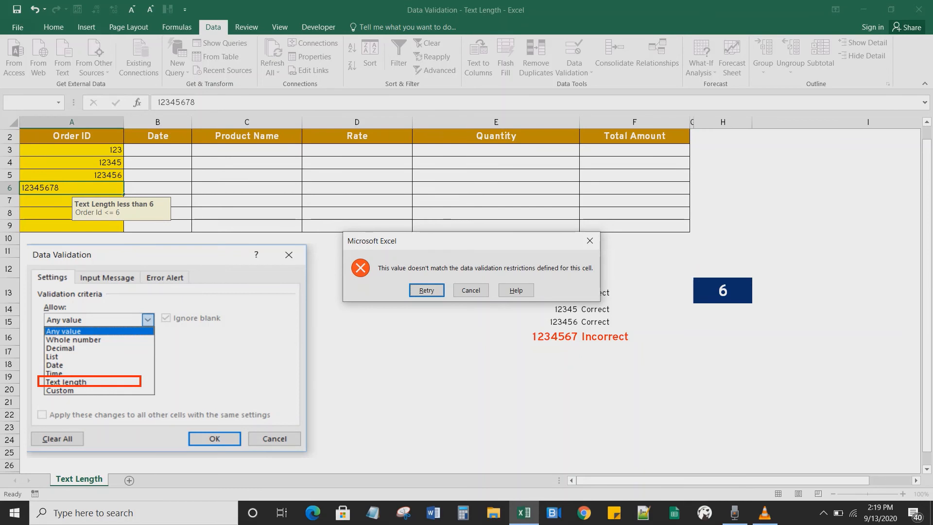
pyautogui.click(471, 290)
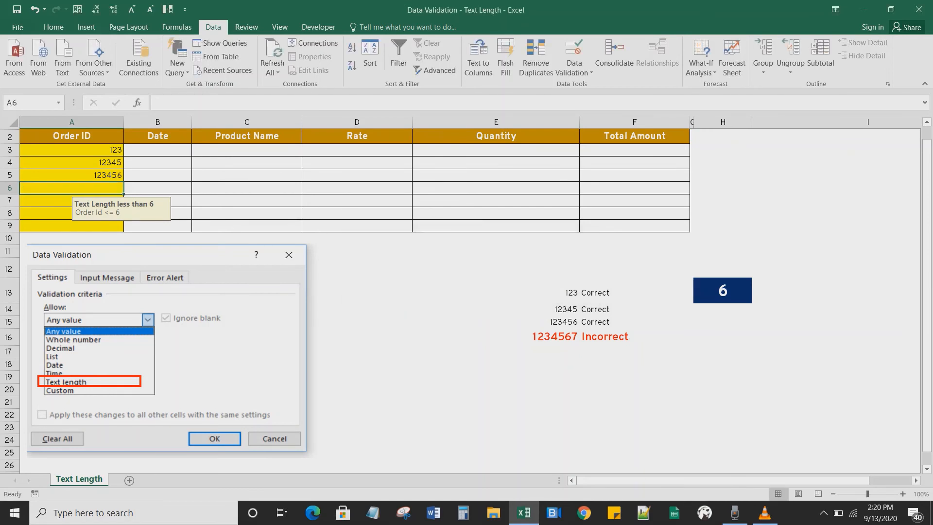
# - Add an error alert for A3:A9 titled "Data Length more than 6" with the message "order id entered has more than 6 characters"
pyautogui.moveTo(72, 150); pyautogui.dragTo(72, 225)
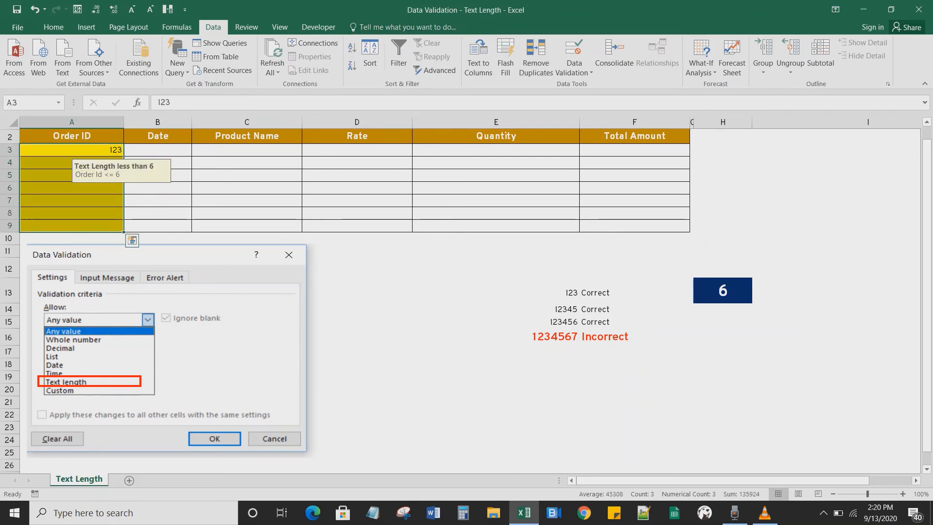
pyautogui.click(574, 55)
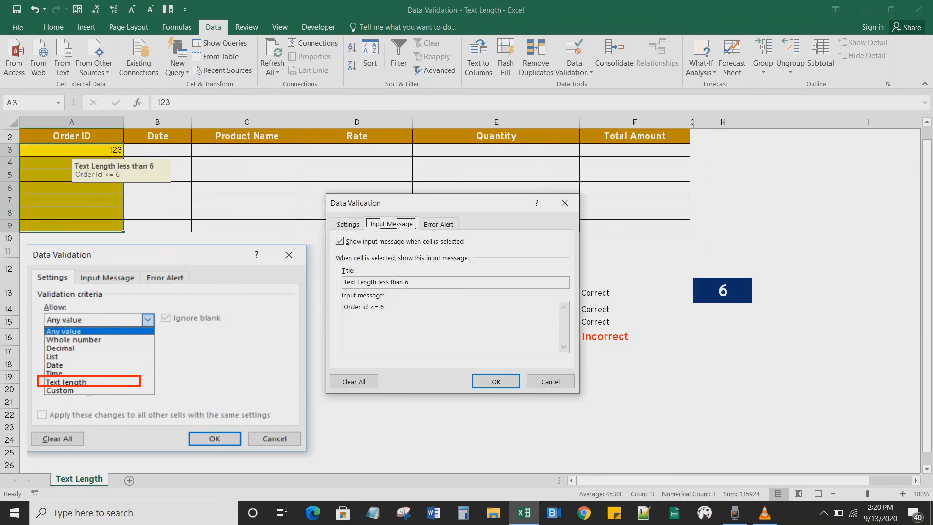
pyautogui.click(438, 224)
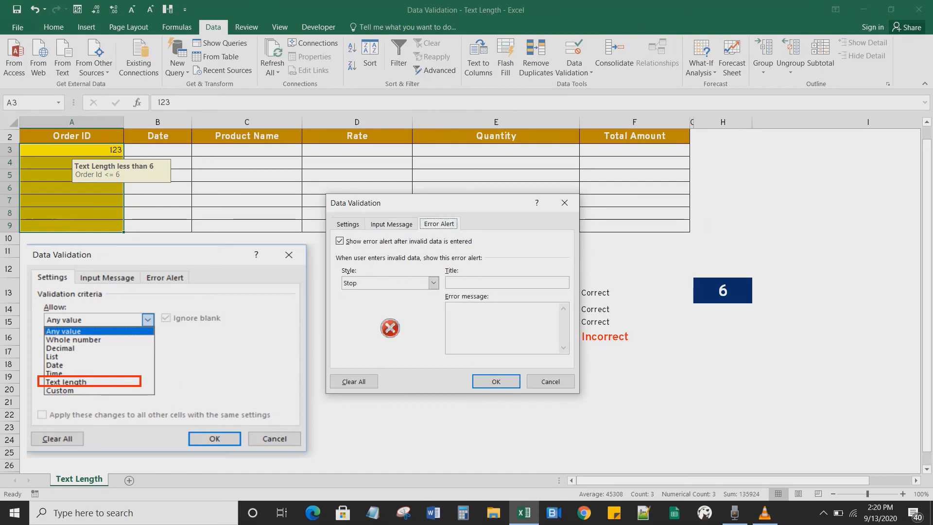
pyautogui.click(491, 282)
pyautogui.write('Data Length more than 6')
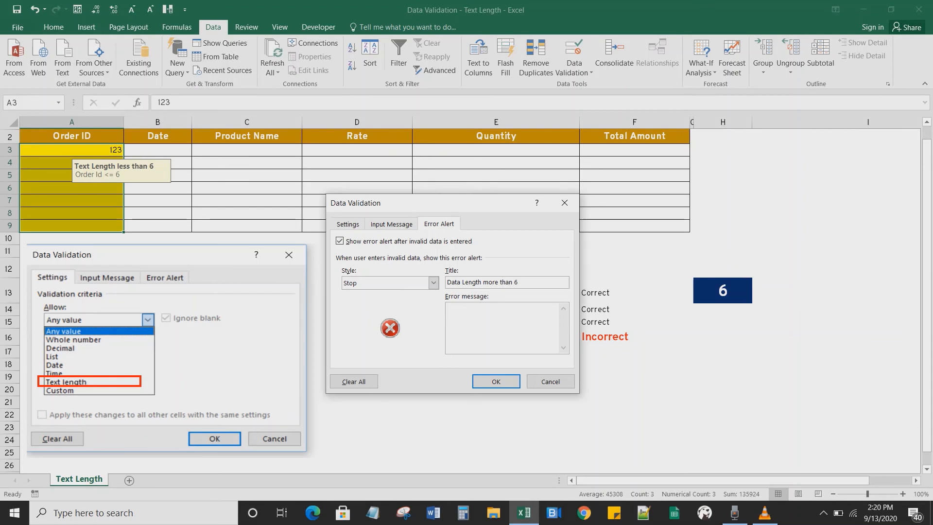
pyautogui.write('order id entered has more than 6 characters')
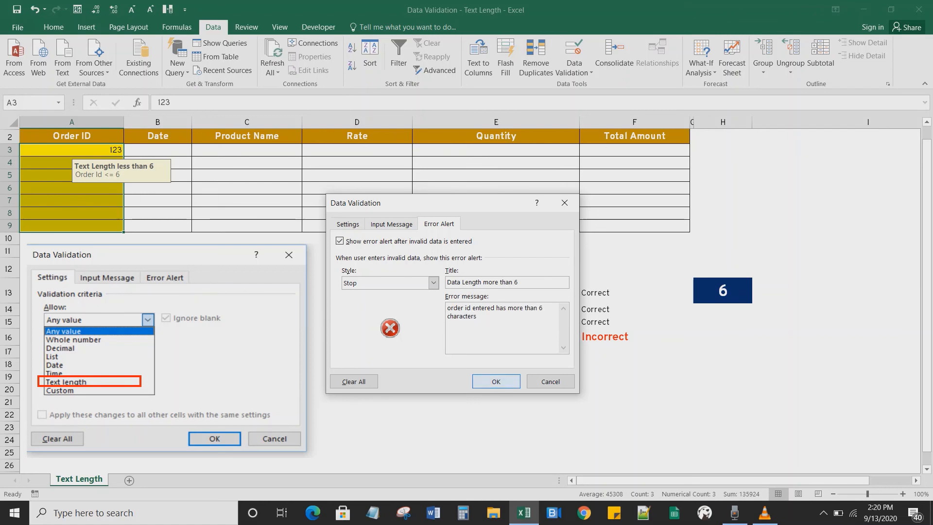
pyautogui.press('Return')
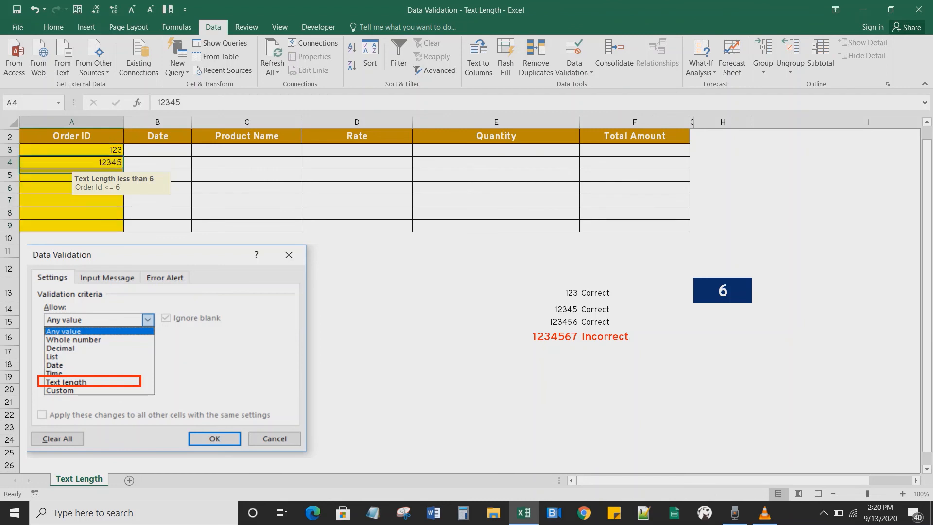
# - Try to enter an eight-digit order ID in cell A7 to test the custom error alert, and cancel the entry
pyautogui.write('123456')
pyautogui.press('Return')
pyautogui.press('Down')
pyautogui.press('Up')
pyautogui.press('Down')
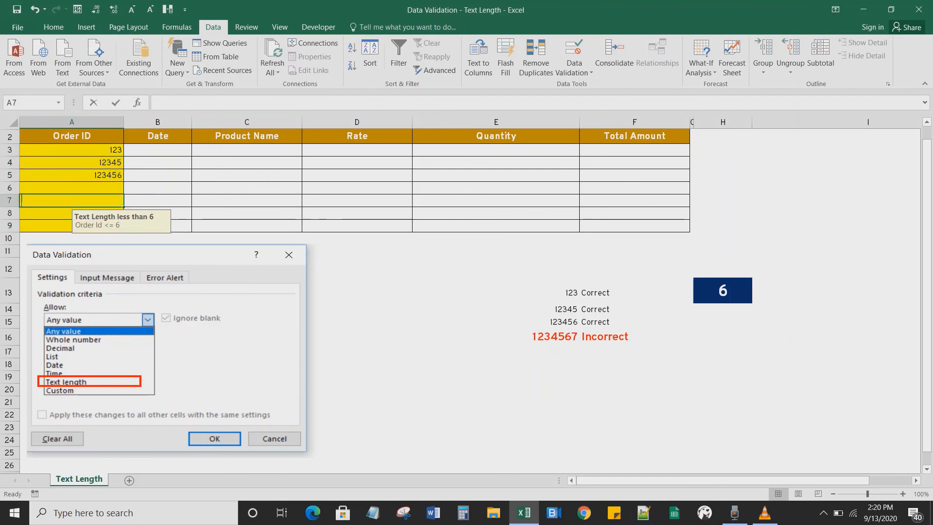
pyautogui.write('12345678')
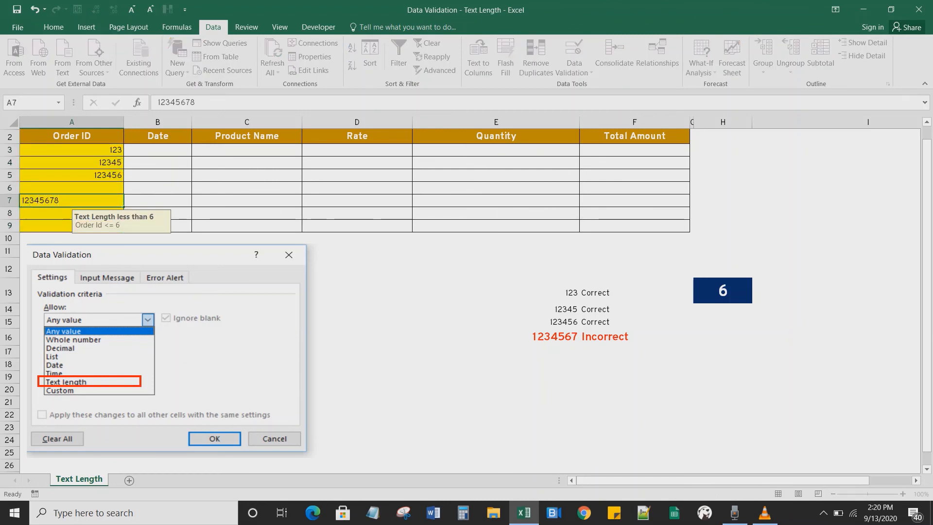
pyautogui.press('Return')
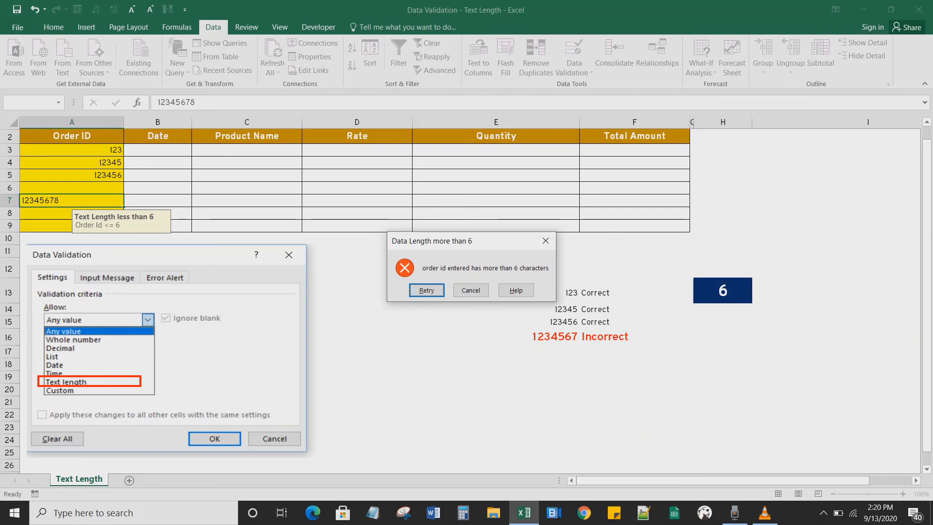
pyautogui.click(470, 290)
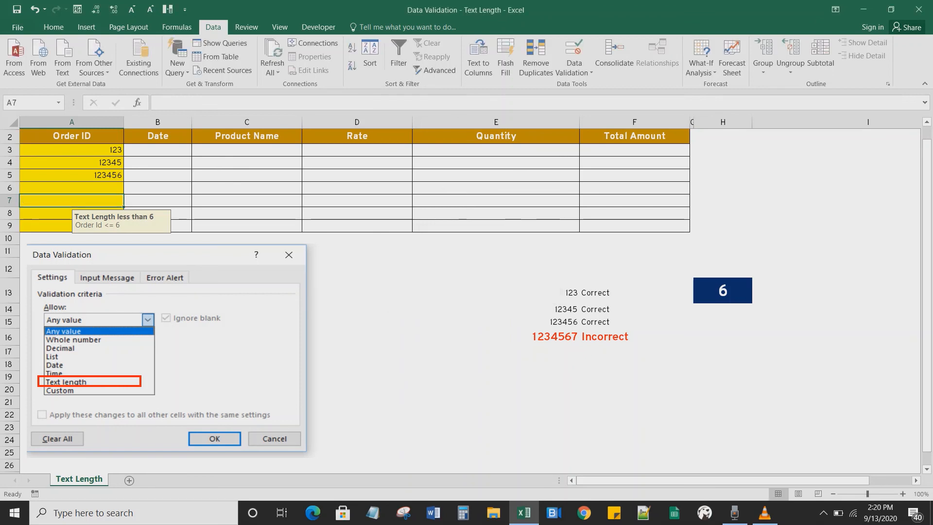